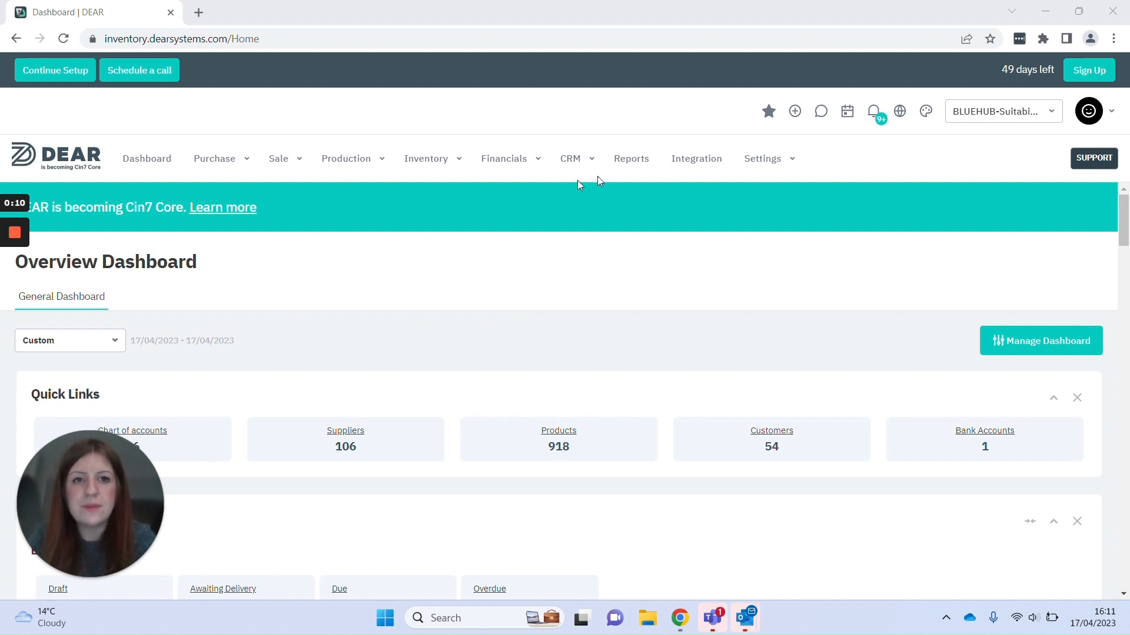
# Step: Open the Automation settings page and look through its available options
pyautogui.click(762, 160)
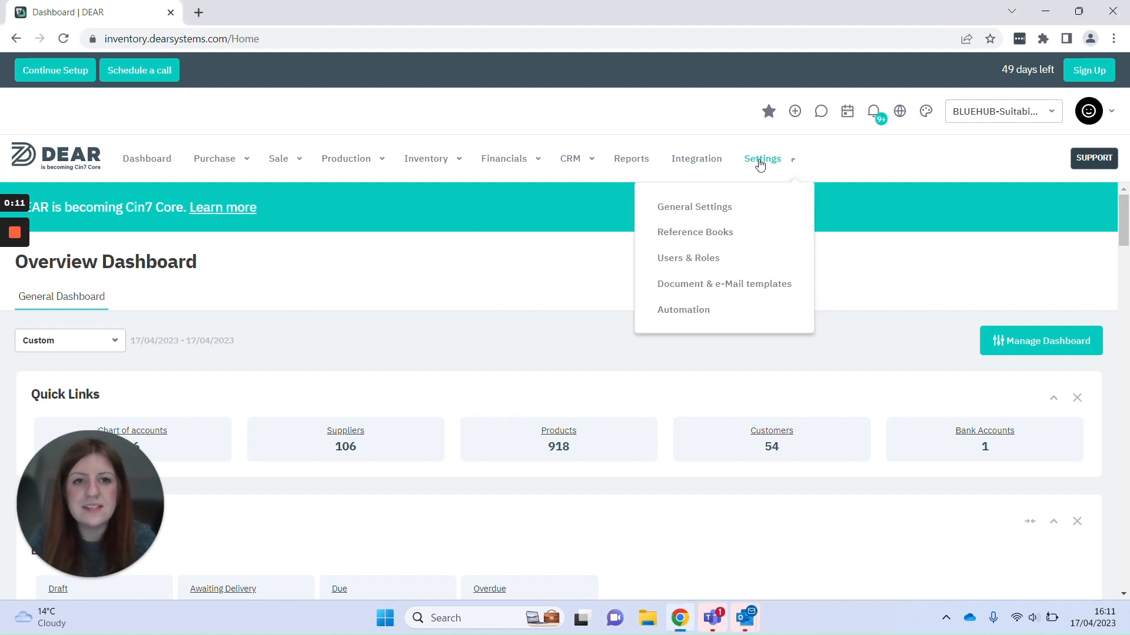
pyautogui.click(696, 310)
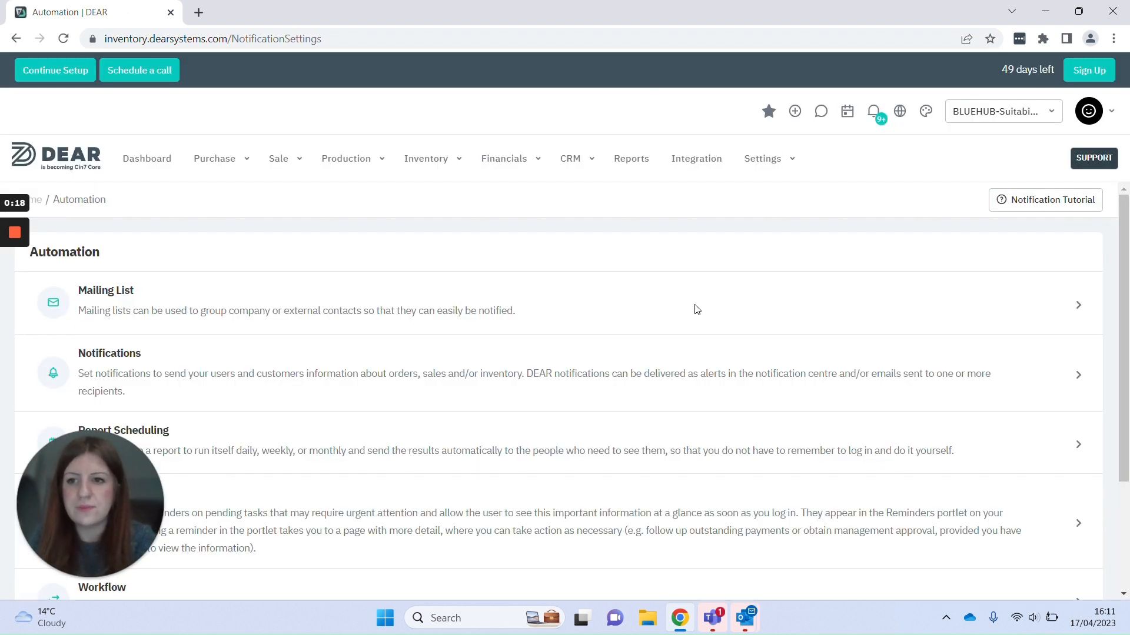
pyautogui.scroll(-1, 696, 310)
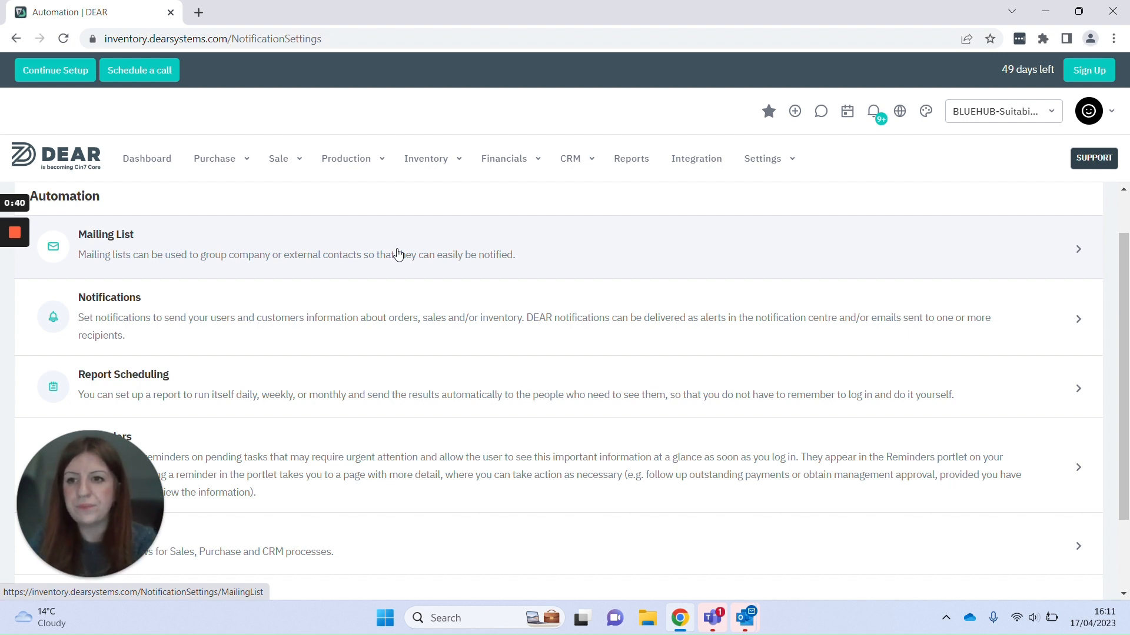
pyautogui.scroll(-1, 398, 254)
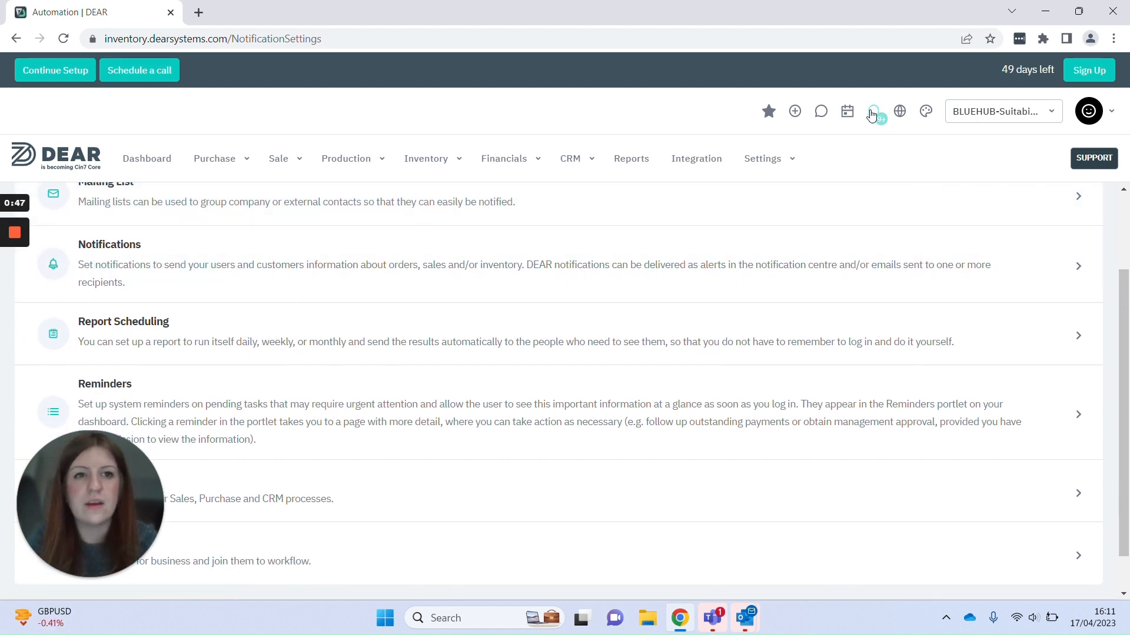
# Step: View the notices in the notification centre and return to the Automation options list
pyautogui.click(873, 114)
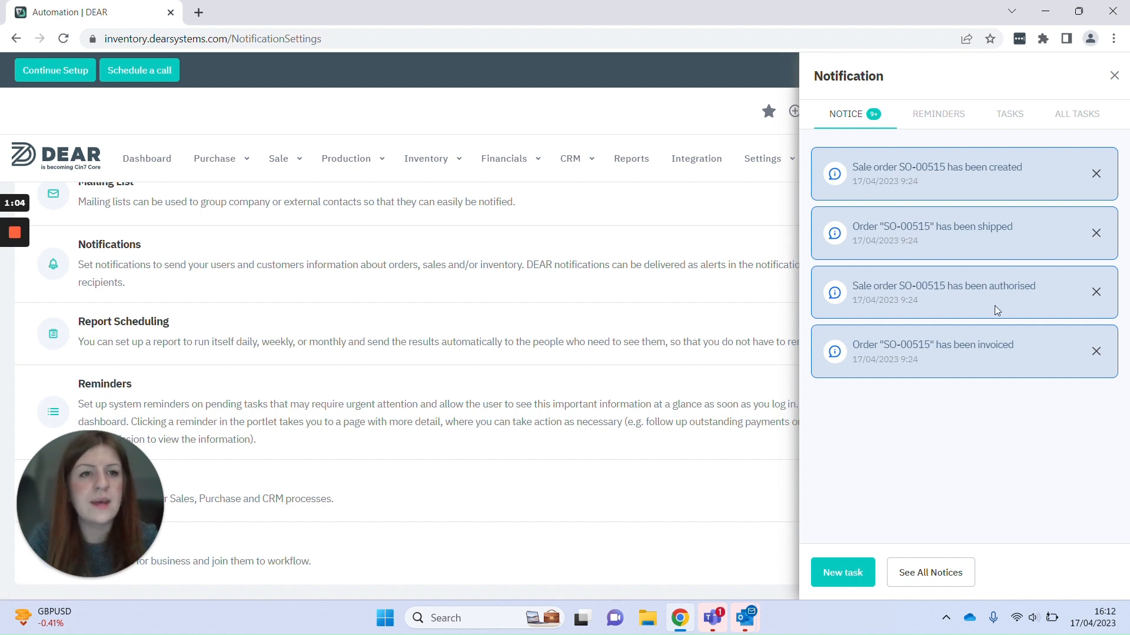
pyautogui.click(1114, 75)
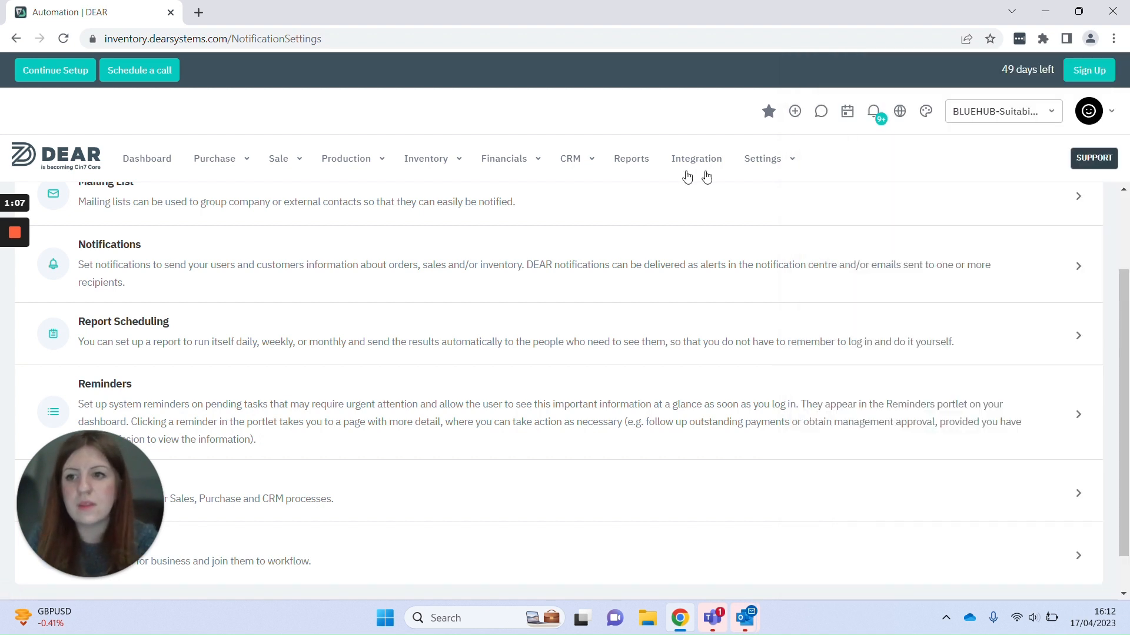
pyautogui.scroll(-1, 615, 306)
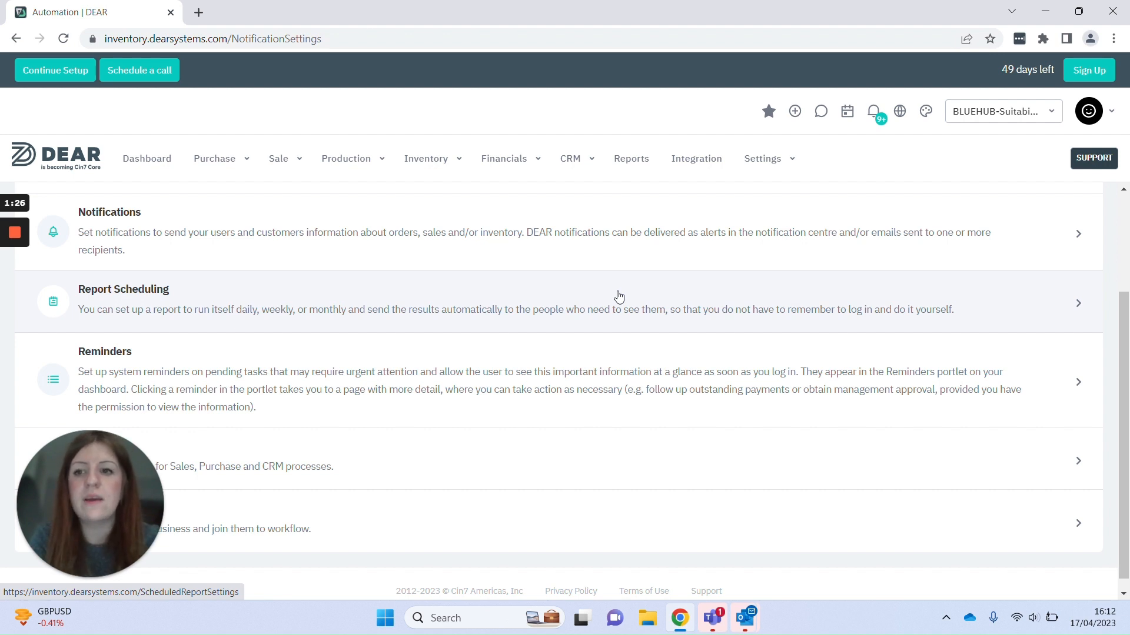
pyautogui.scroll(-1, 619, 297)
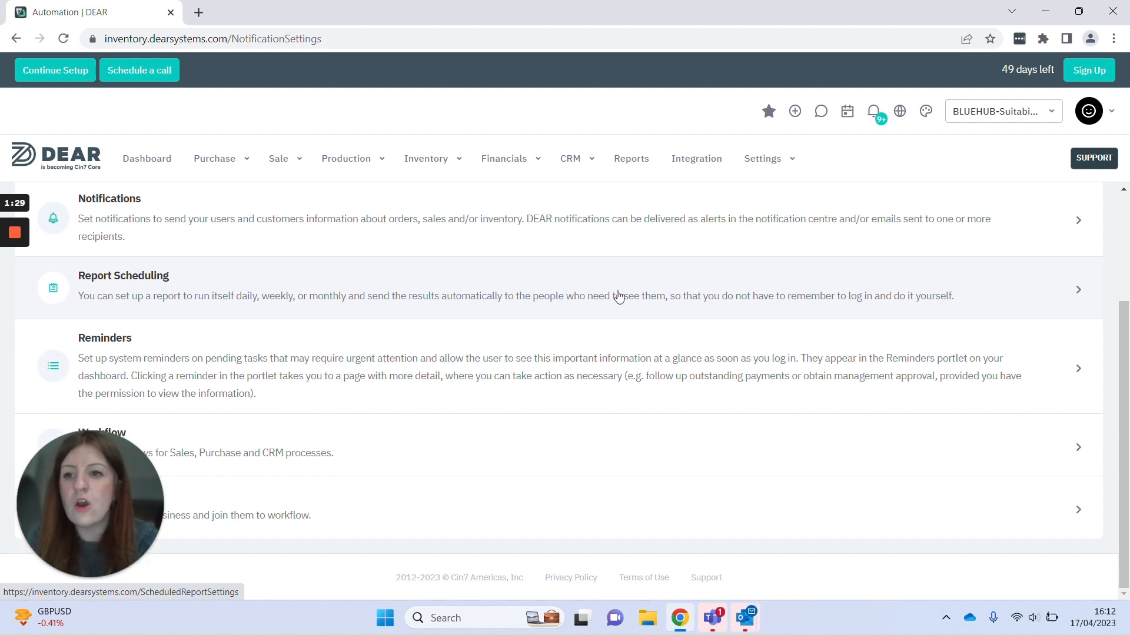
# Step: Examine the reminders for assemblies, purchases and sales in the notification centre and close it
pyautogui.click(874, 114)
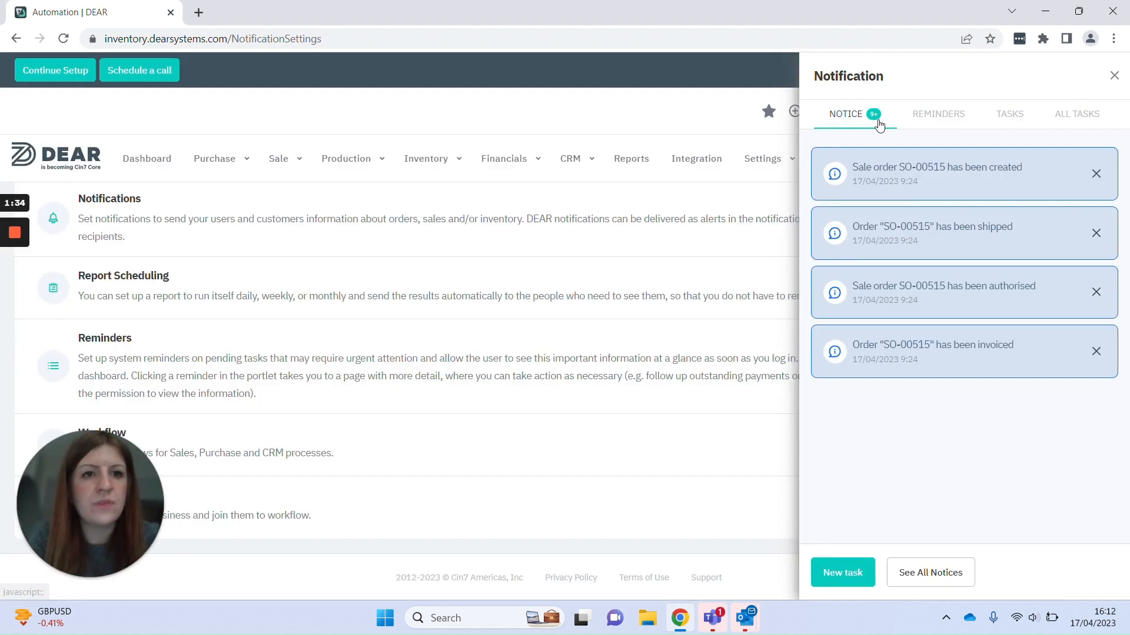
pyautogui.click(940, 116)
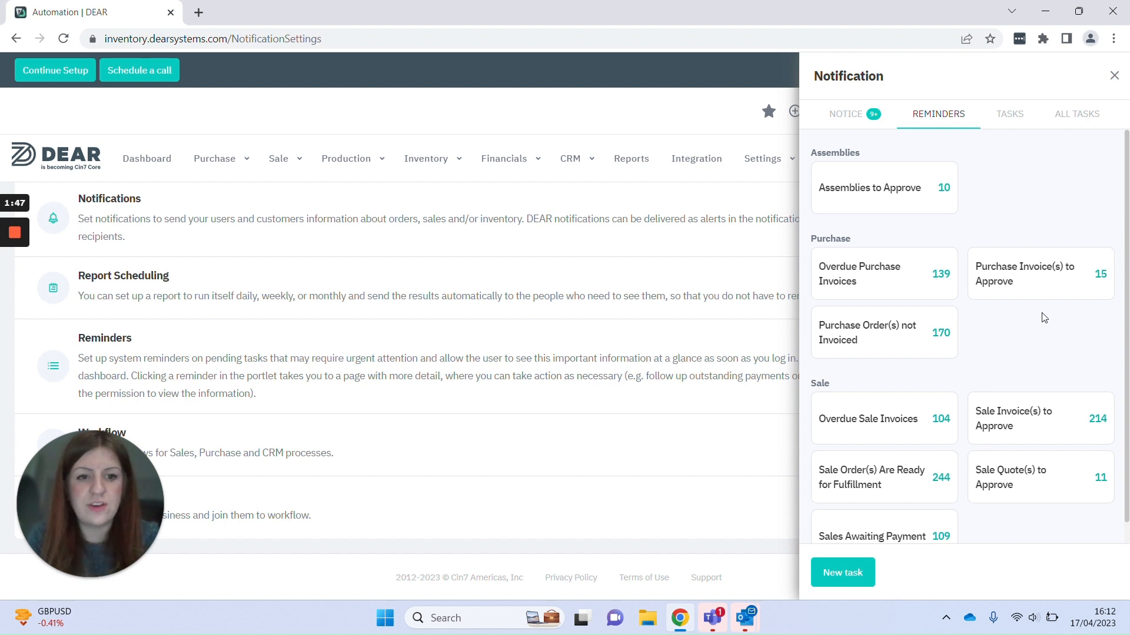
pyautogui.scroll(-1, 1044, 317)
pyautogui.scroll(1, 1043, 318)
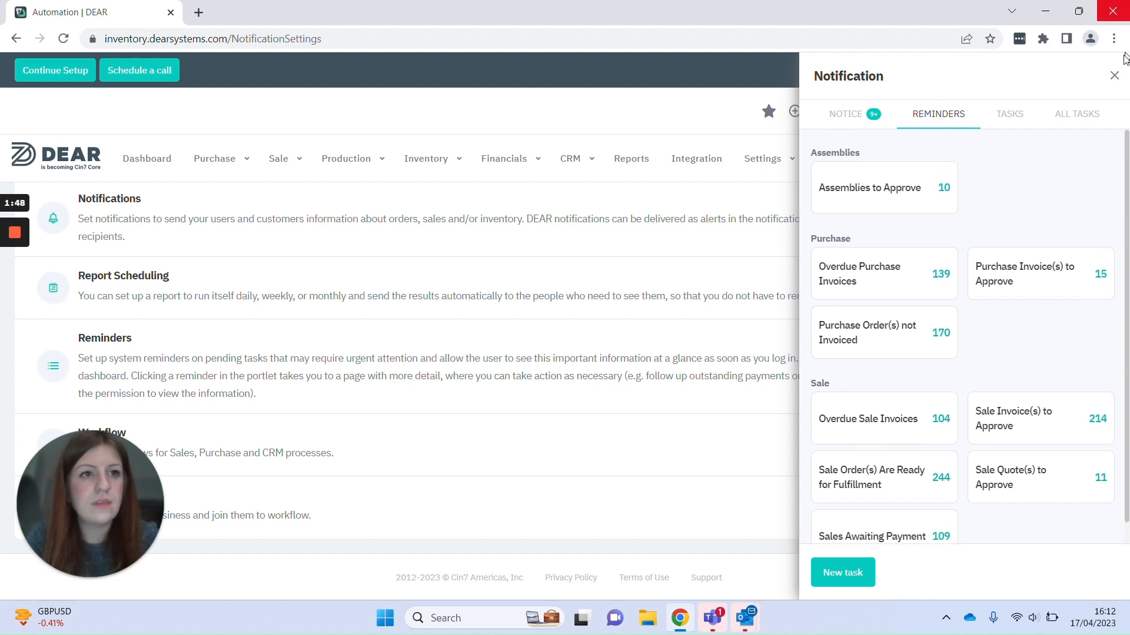
pyautogui.click(1115, 77)
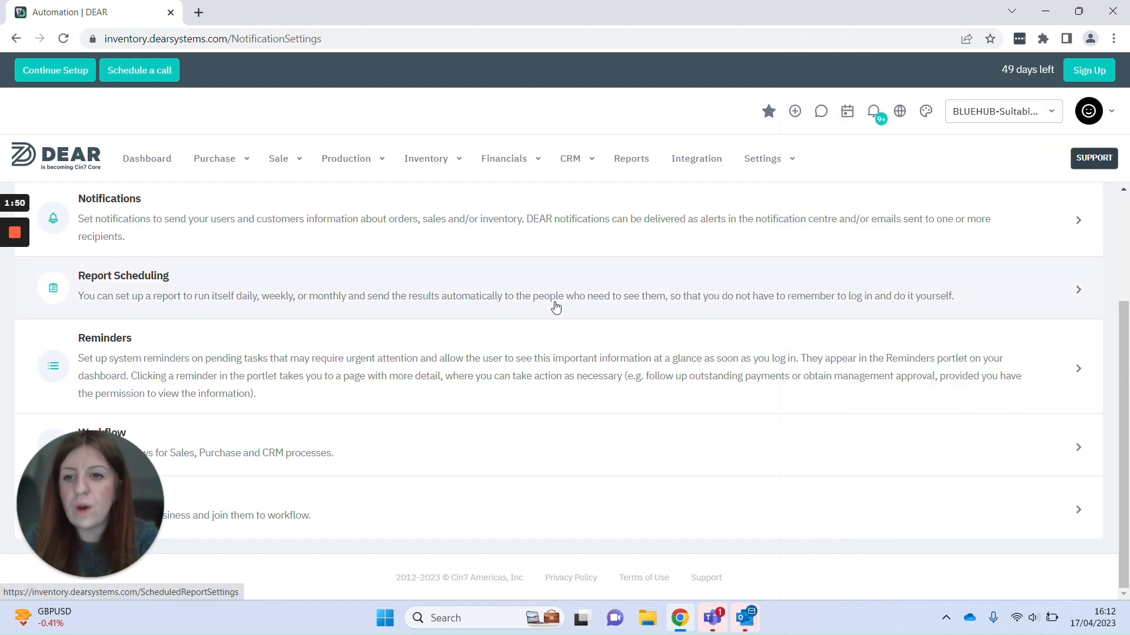
# Step: Open the purchase workflow "PO's to be emailed to approvers" and examine its condition and resulting actions
pyautogui.click(434, 448)
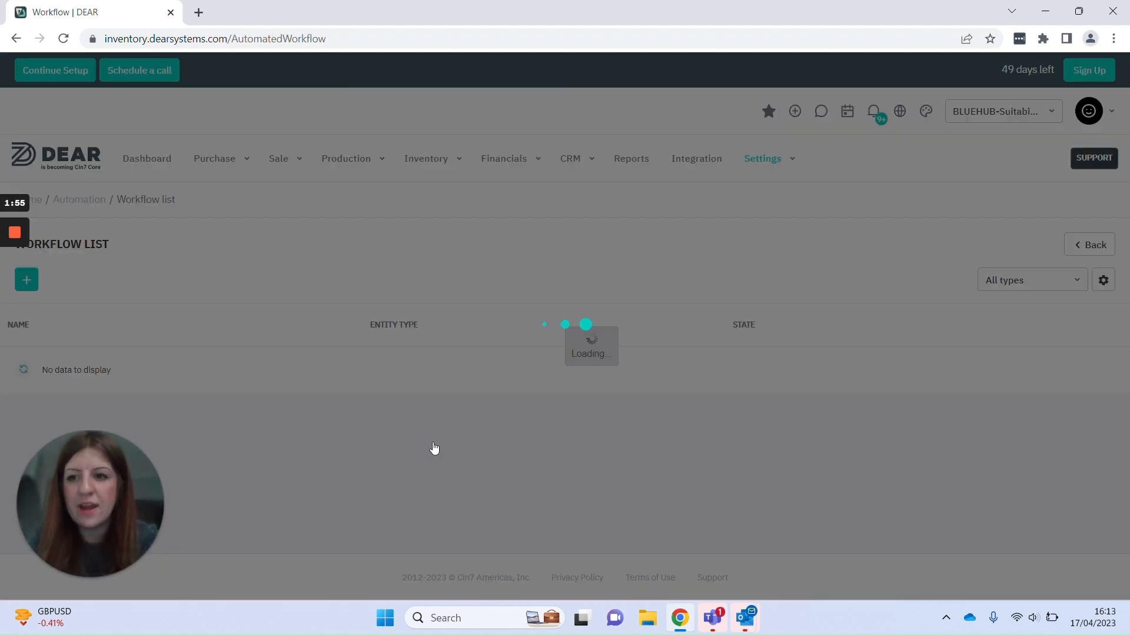
pyautogui.scroll(-7, 434, 449)
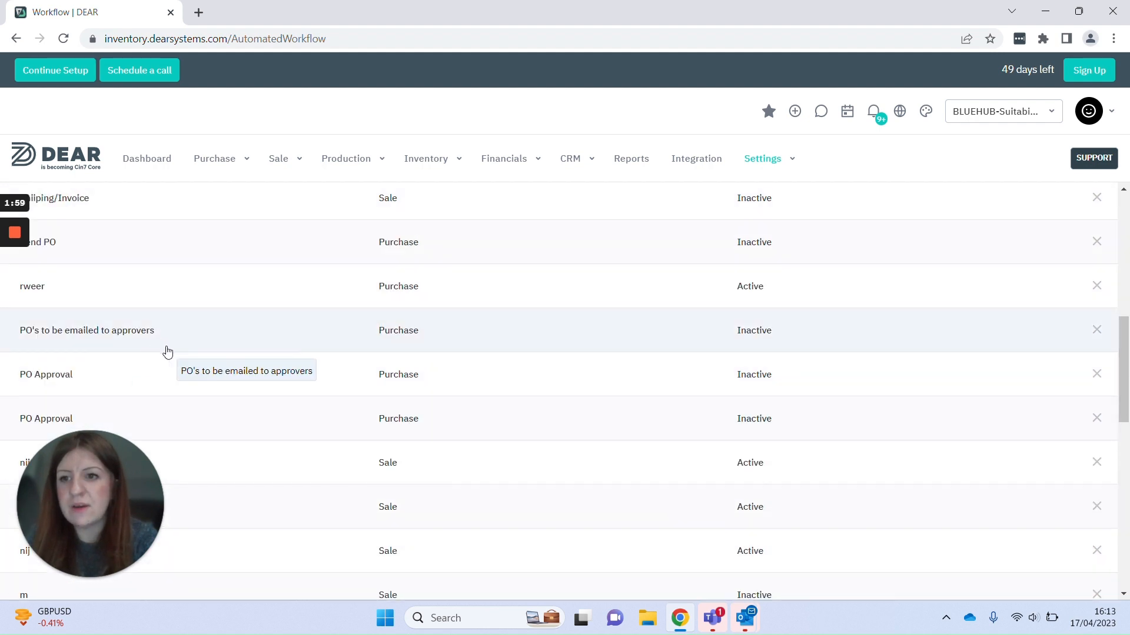
pyautogui.click(210, 348)
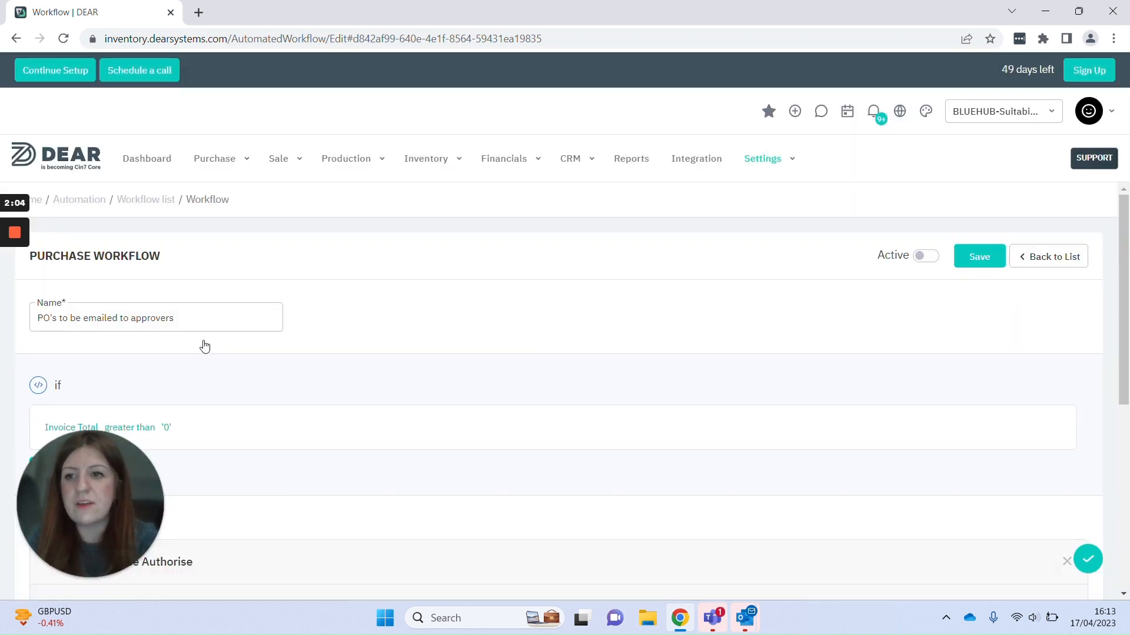
pyautogui.scroll(-2, 434, 356)
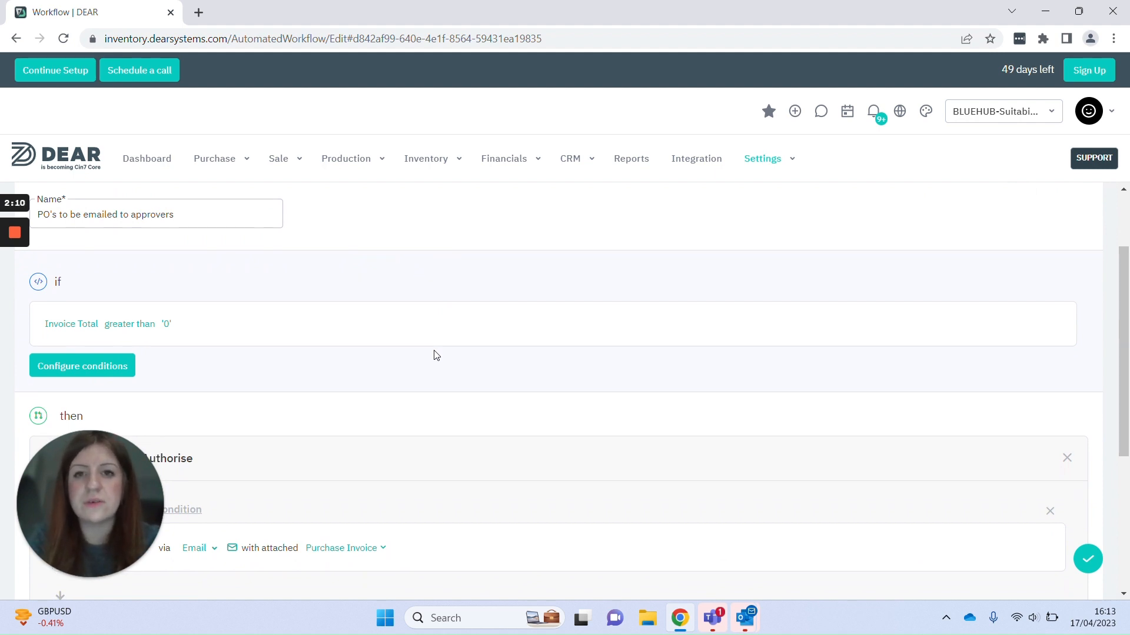
pyautogui.scroll(-3, 436, 355)
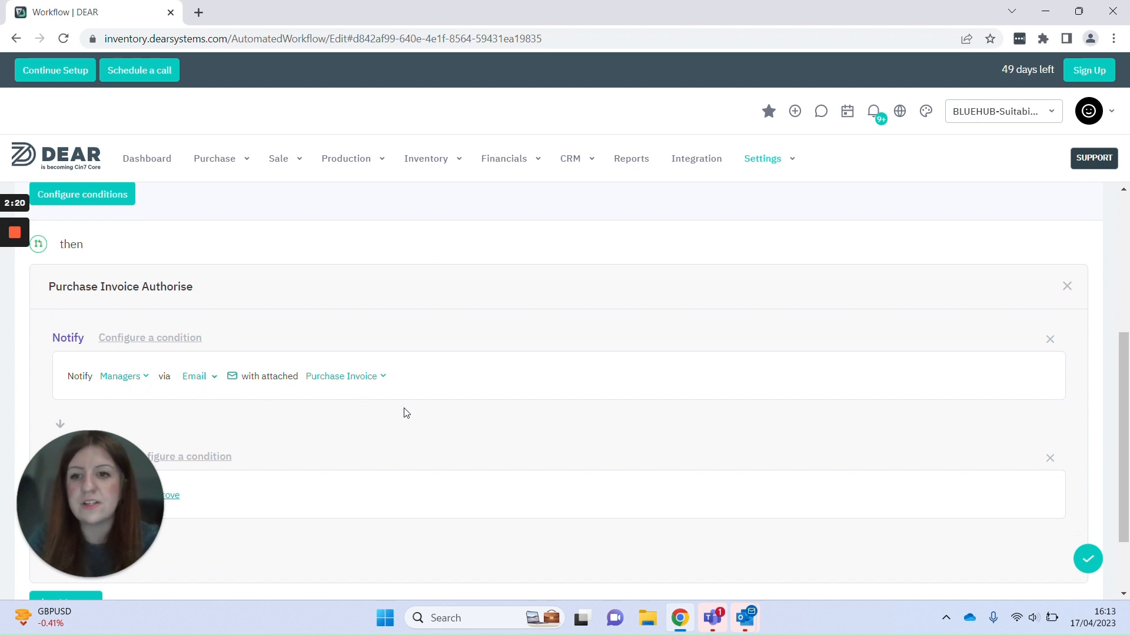
pyautogui.scroll(-2, 403, 412)
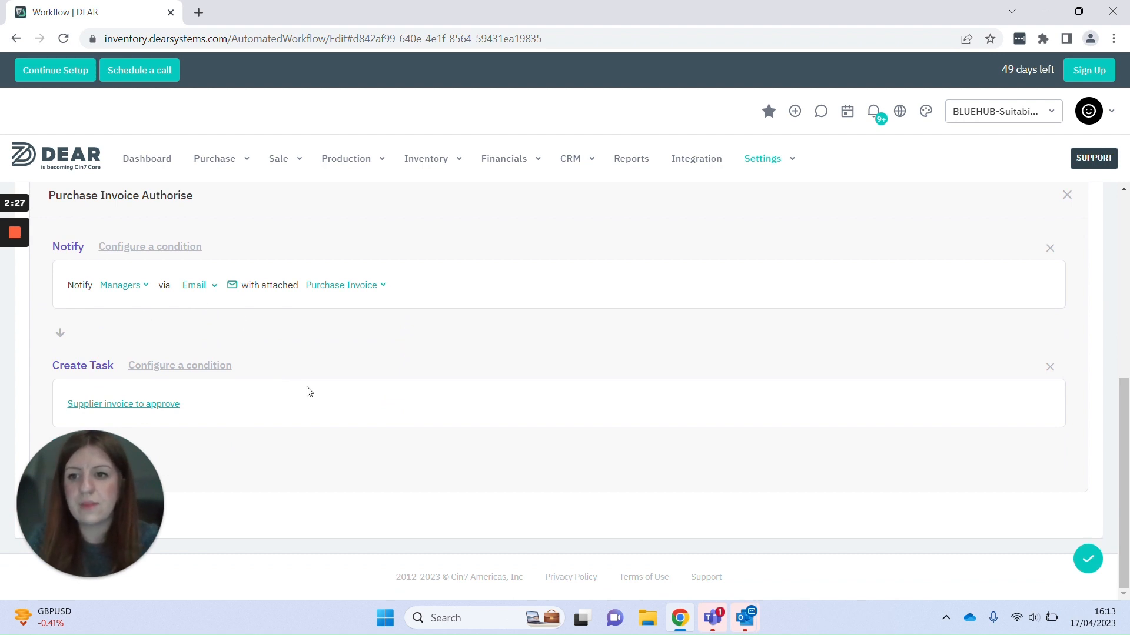
pyautogui.scroll(1, 310, 392)
pyautogui.scroll(5, 310, 392)
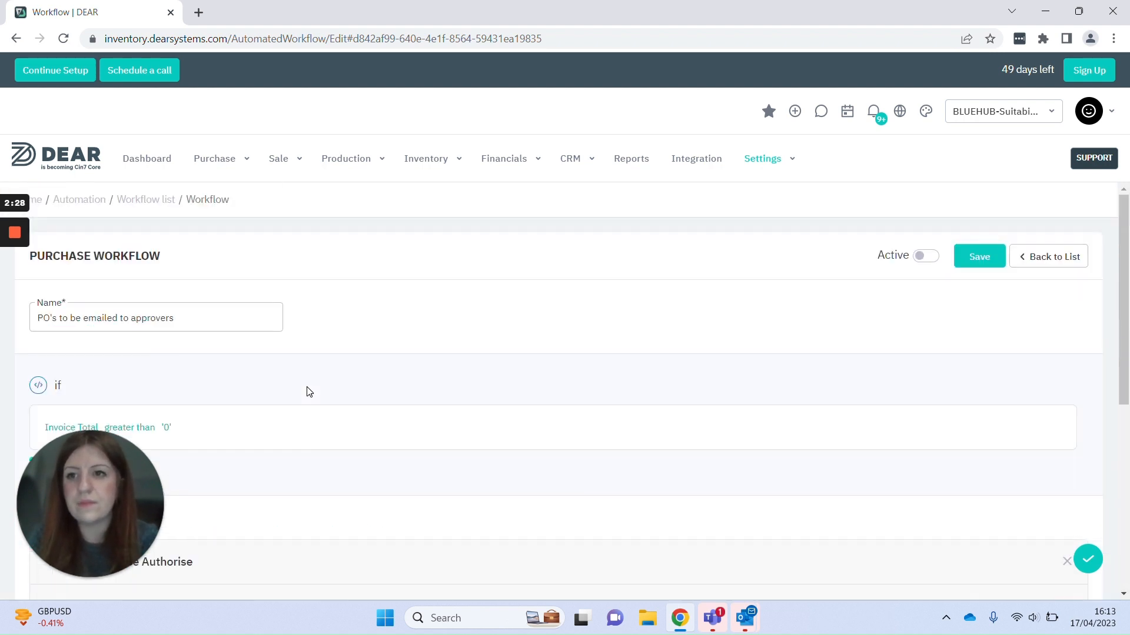
# Step: Return to the Automation options and open the Task Categories in Task Settings
pyautogui.click(74, 202)
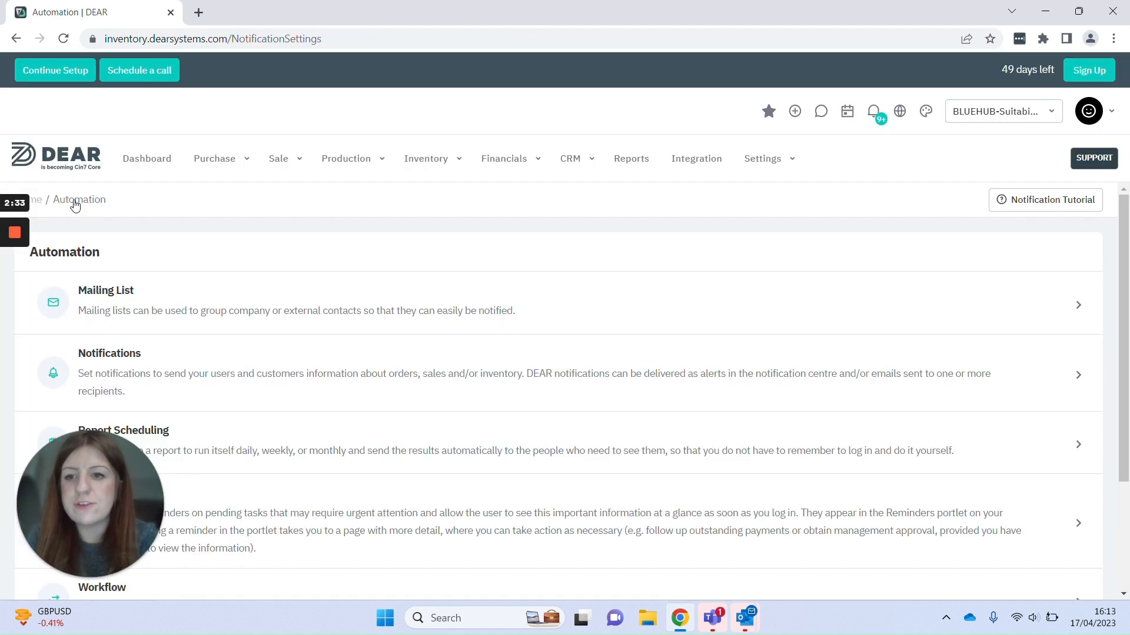
pyautogui.scroll(-3, 383, 378)
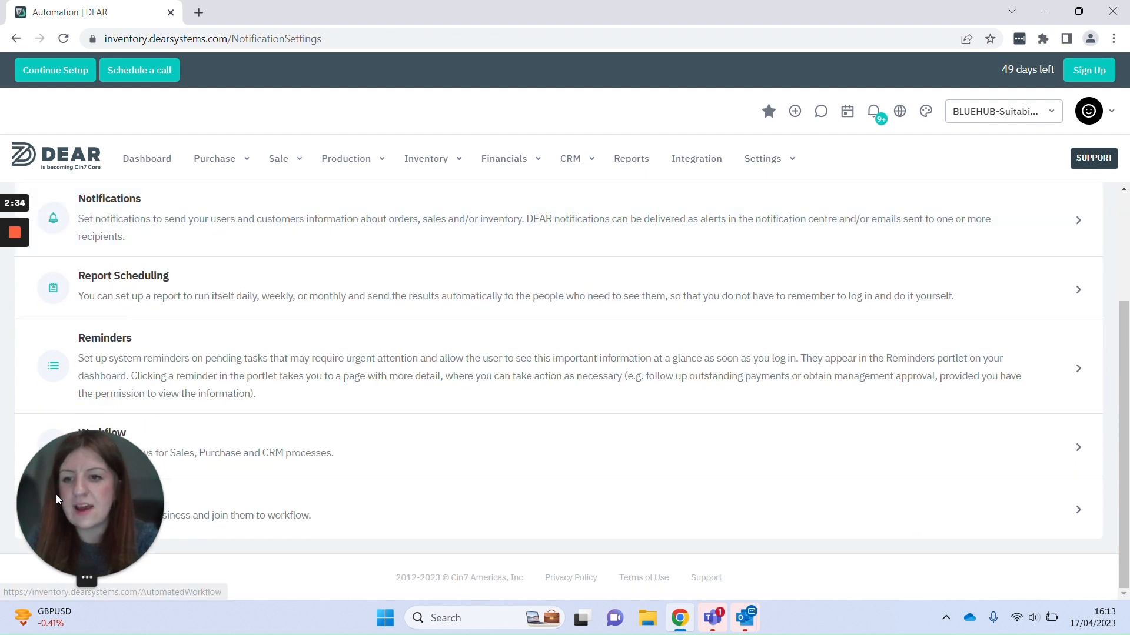
pyautogui.moveTo(56, 494); pyautogui.dragTo(301, 519)
pyautogui.click(144, 523)
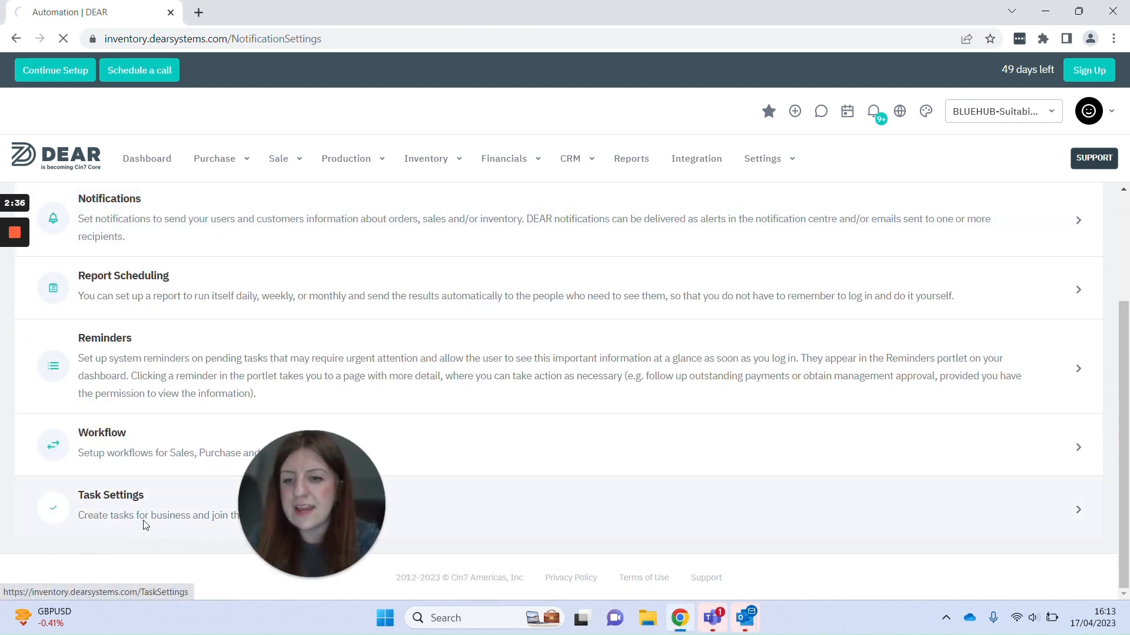
pyautogui.moveTo(17, 267)
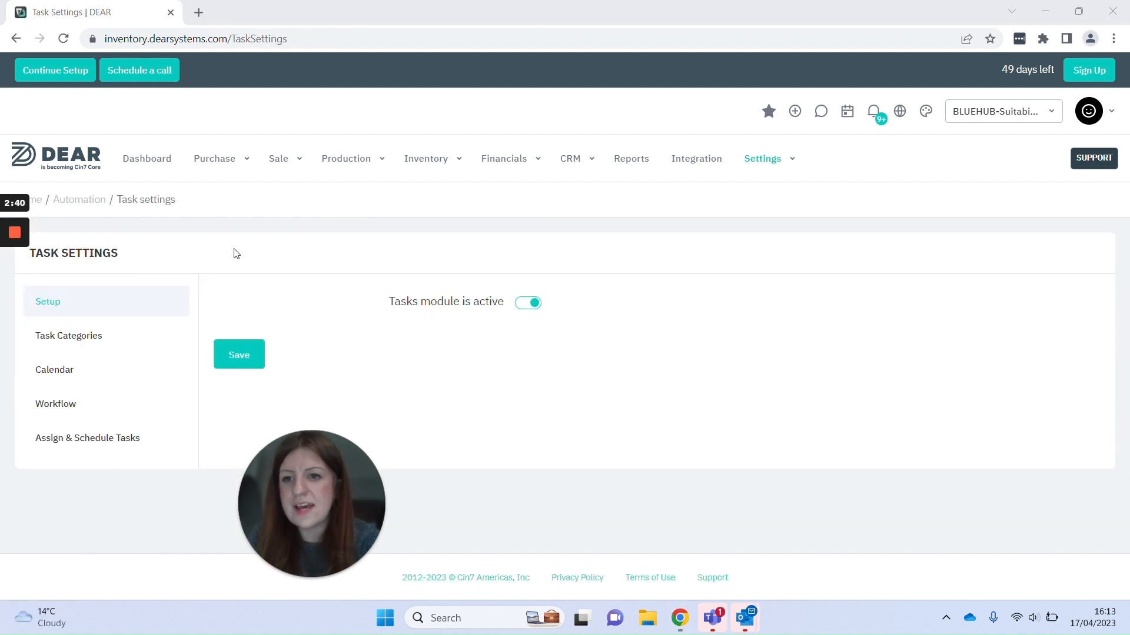
pyautogui.click(113, 344)
pyautogui.moveTo(303, 437); pyautogui.dragTo(120, 437)
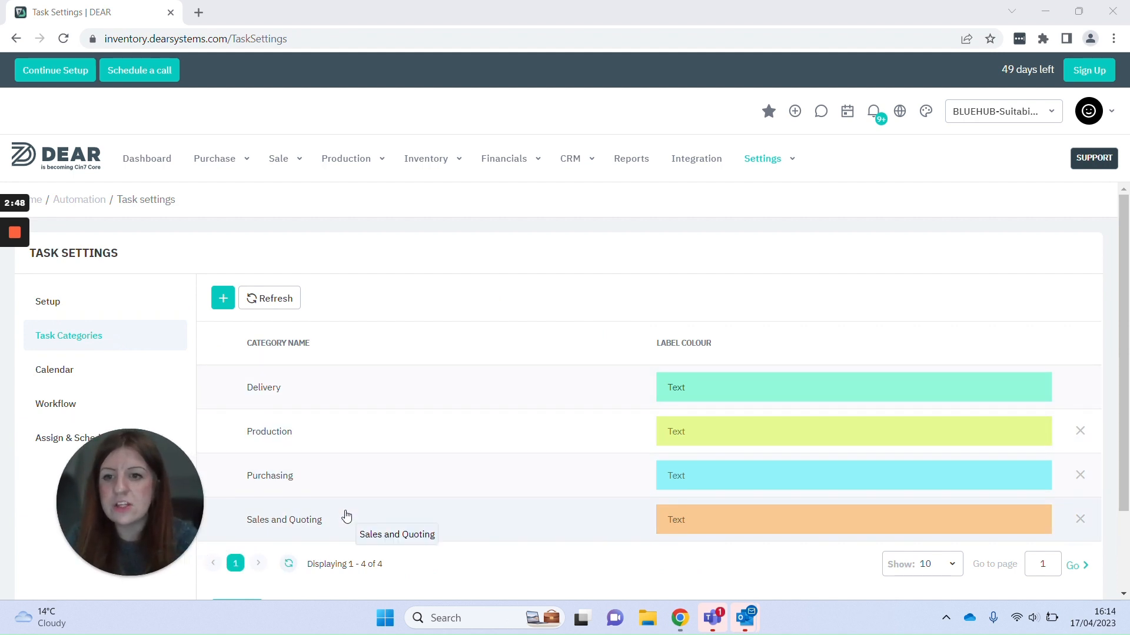
pyautogui.moveTo(154, 500); pyautogui.dragTo(118, 503)
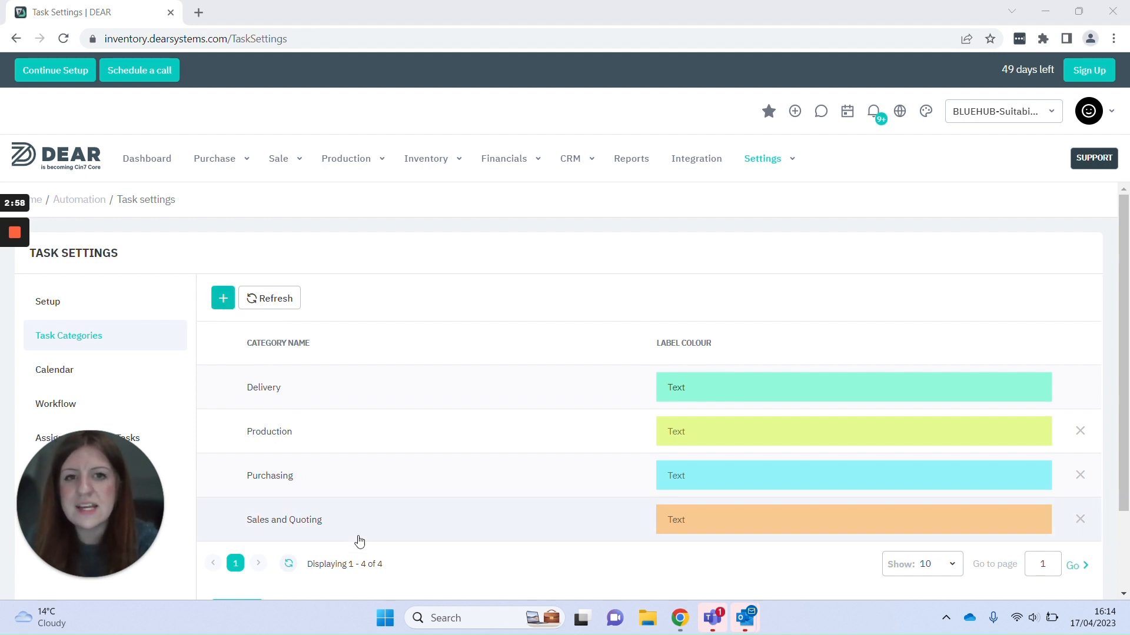
# Step: Examine the category filter choices in the task calendar and close the calendar
pyautogui.click(847, 113)
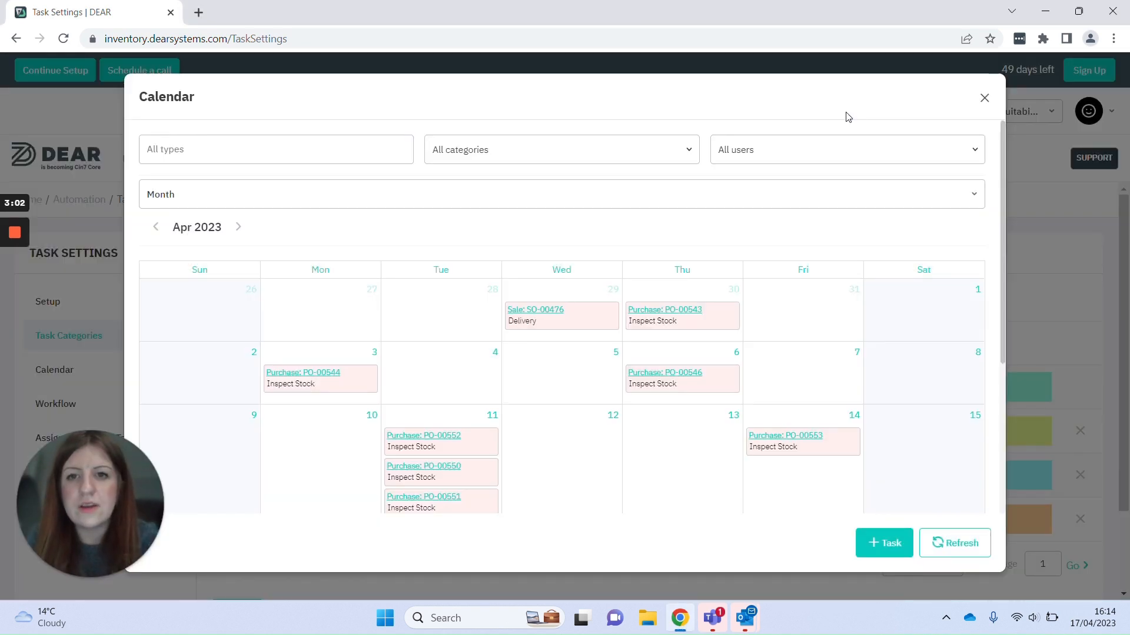
pyautogui.click(555, 161)
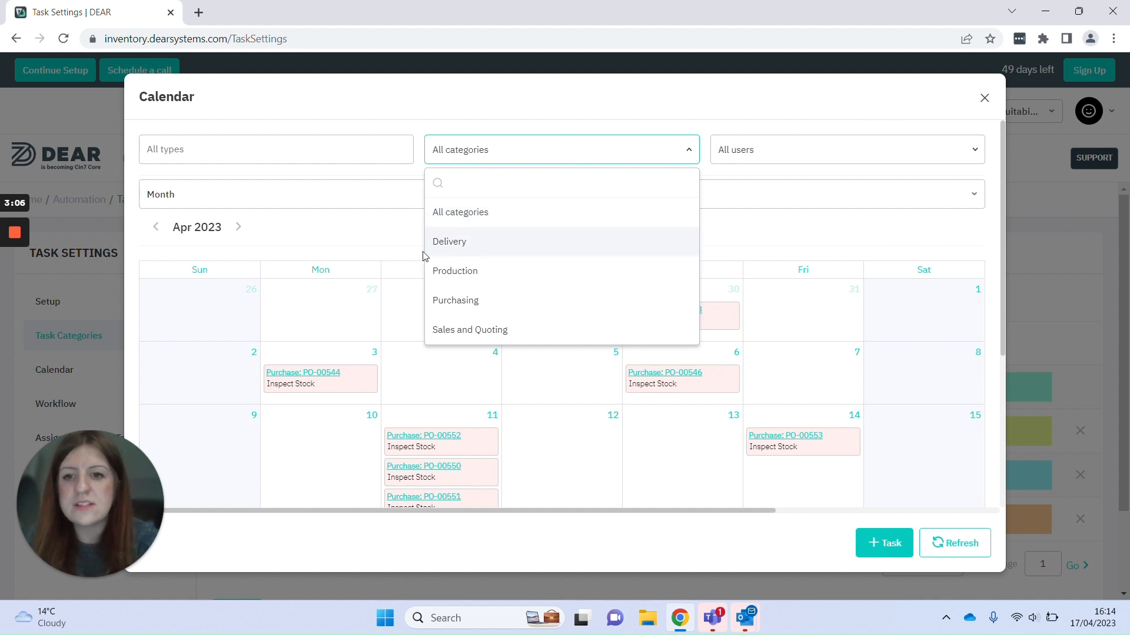
pyautogui.click(349, 269)
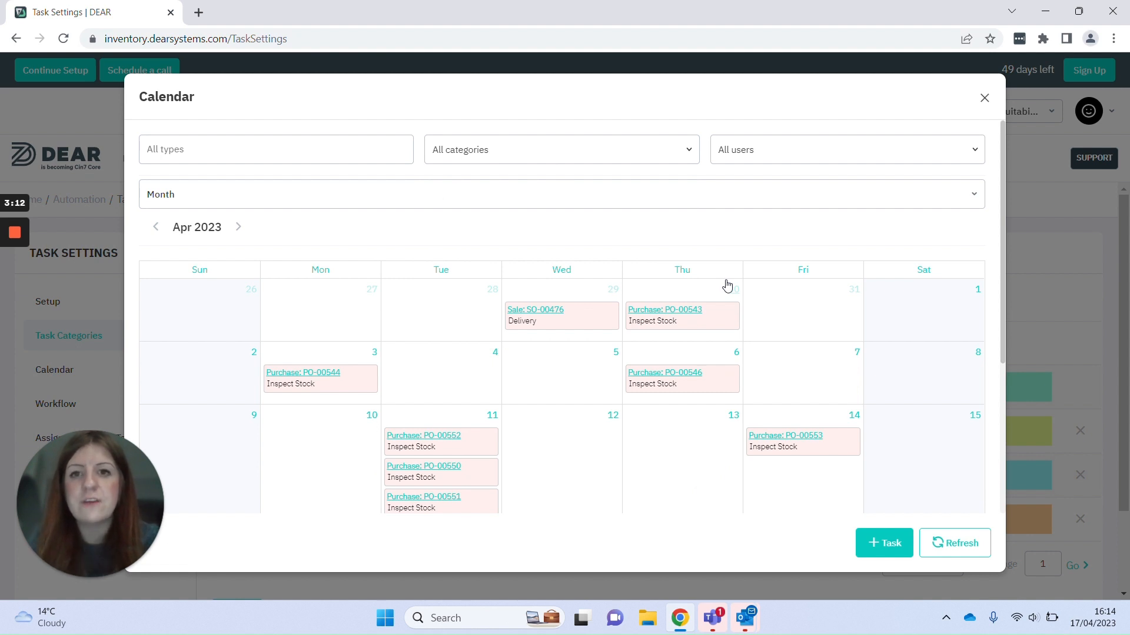
pyautogui.click(687, 151)
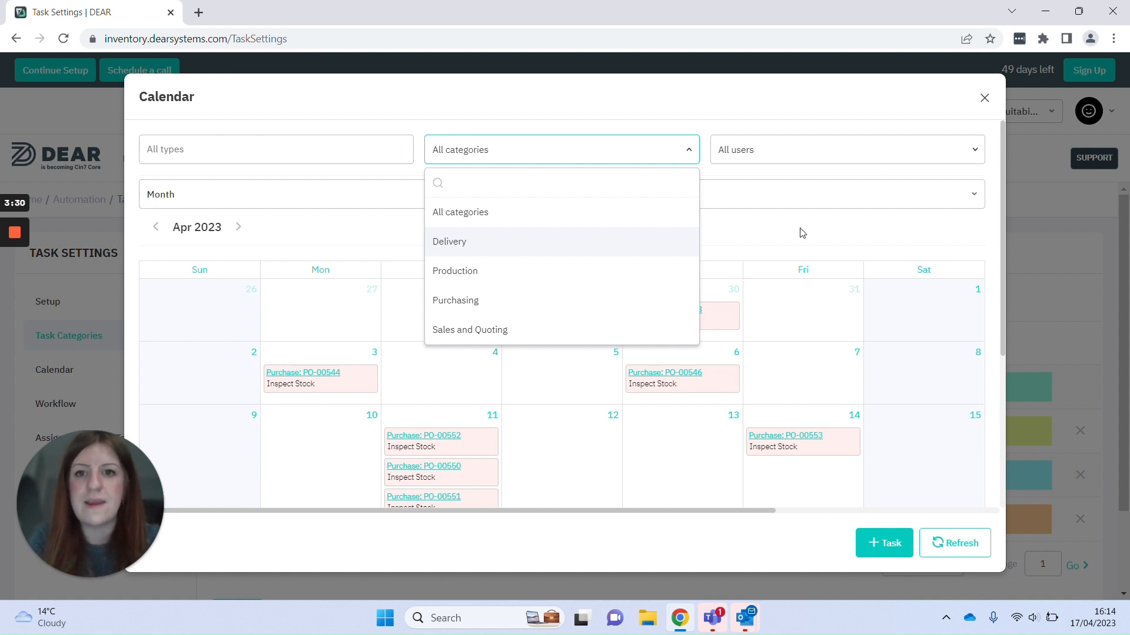
pyautogui.click(979, 107)
pyautogui.click(985, 101)
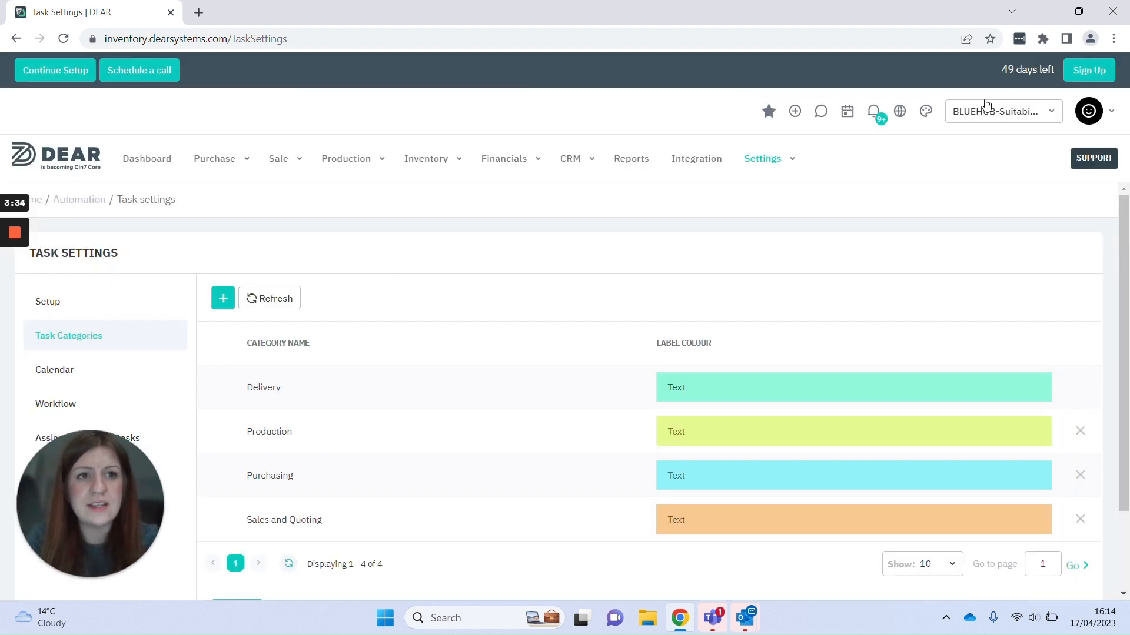